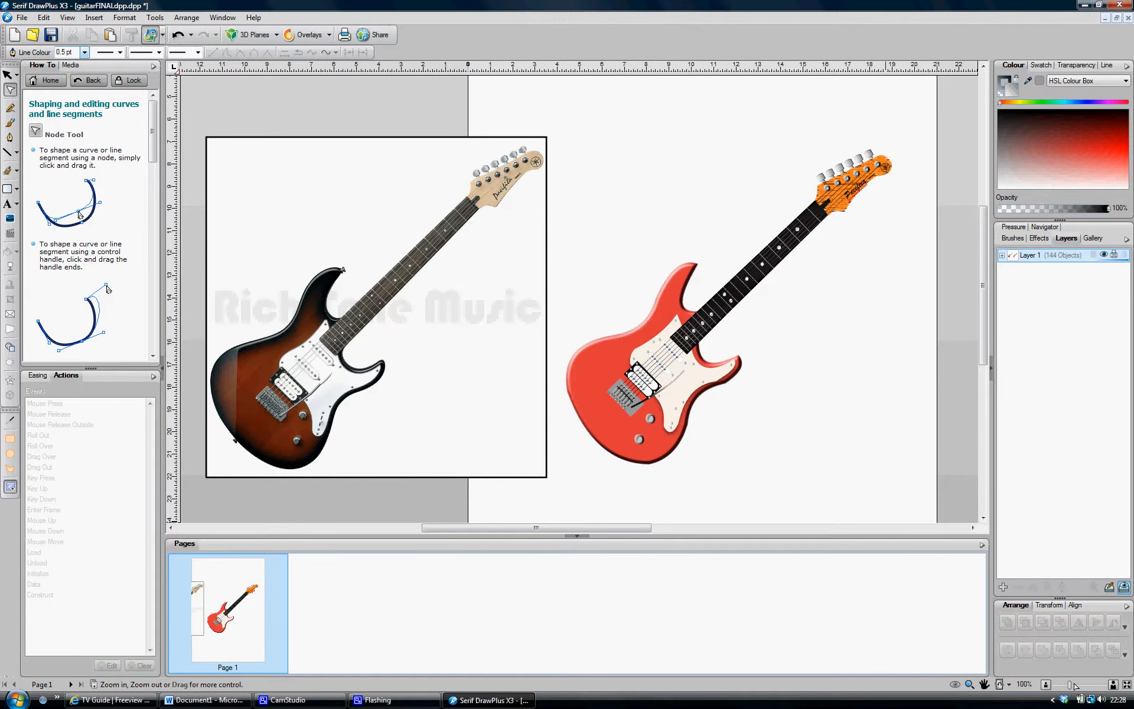
- Draw a small rectangle about 0.39 × 0.34 cm in the empty area beside the drawn headstock's tuning pegs and convert it to curves
left_click(1075, 685)
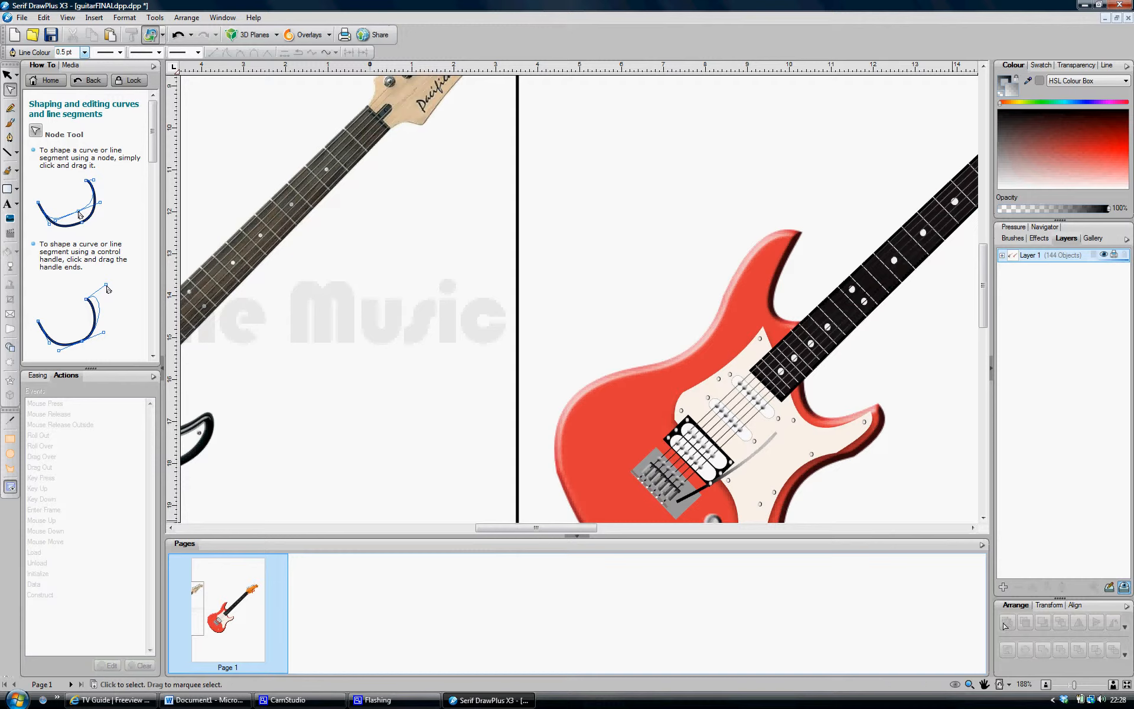
left_click(1084, 684)
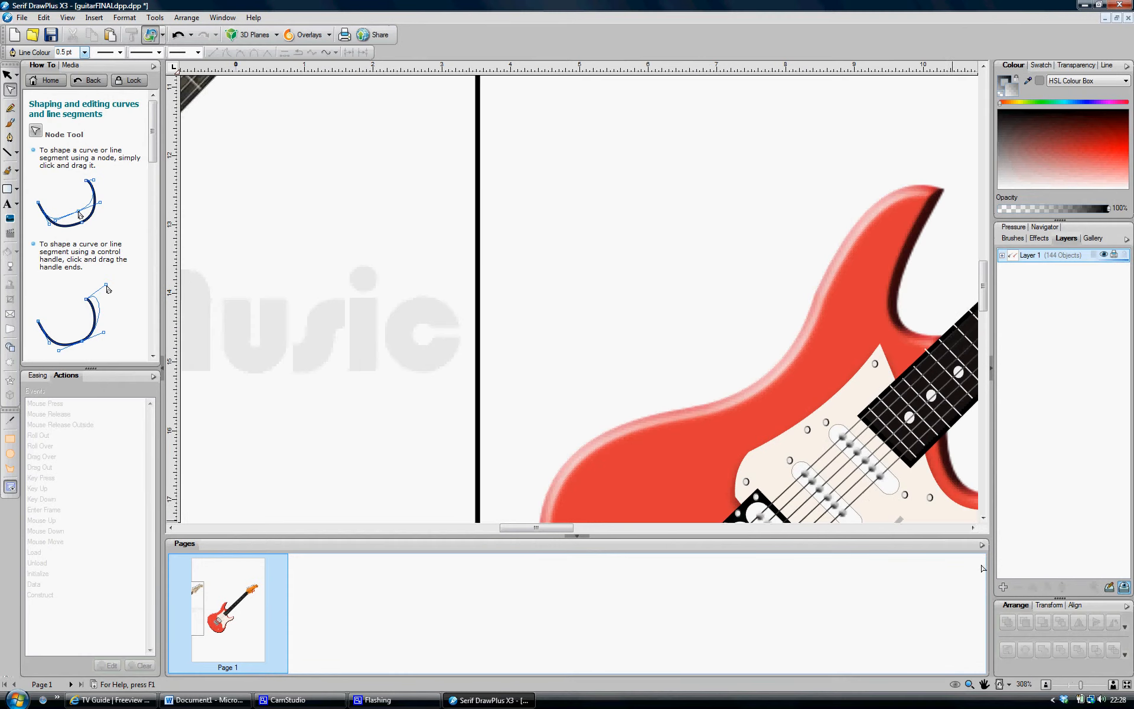
left_click_drag(564, 527, 647, 527)
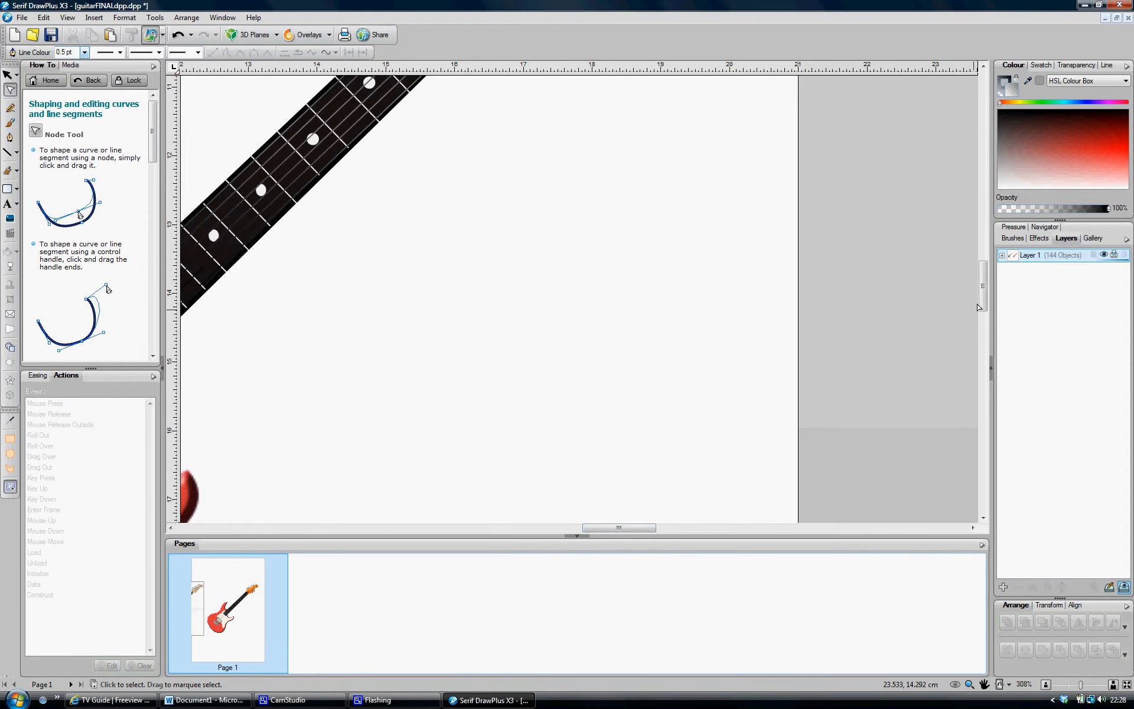
left_click_drag(985, 297, 984, 260)
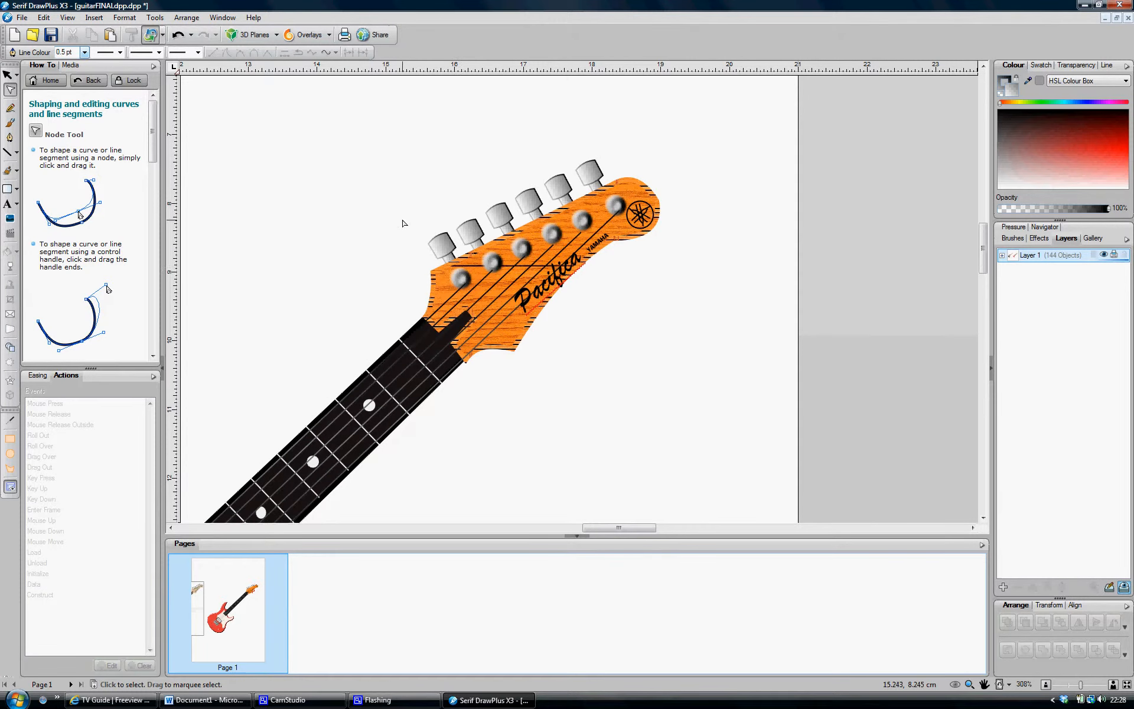
left_click(8, 189)
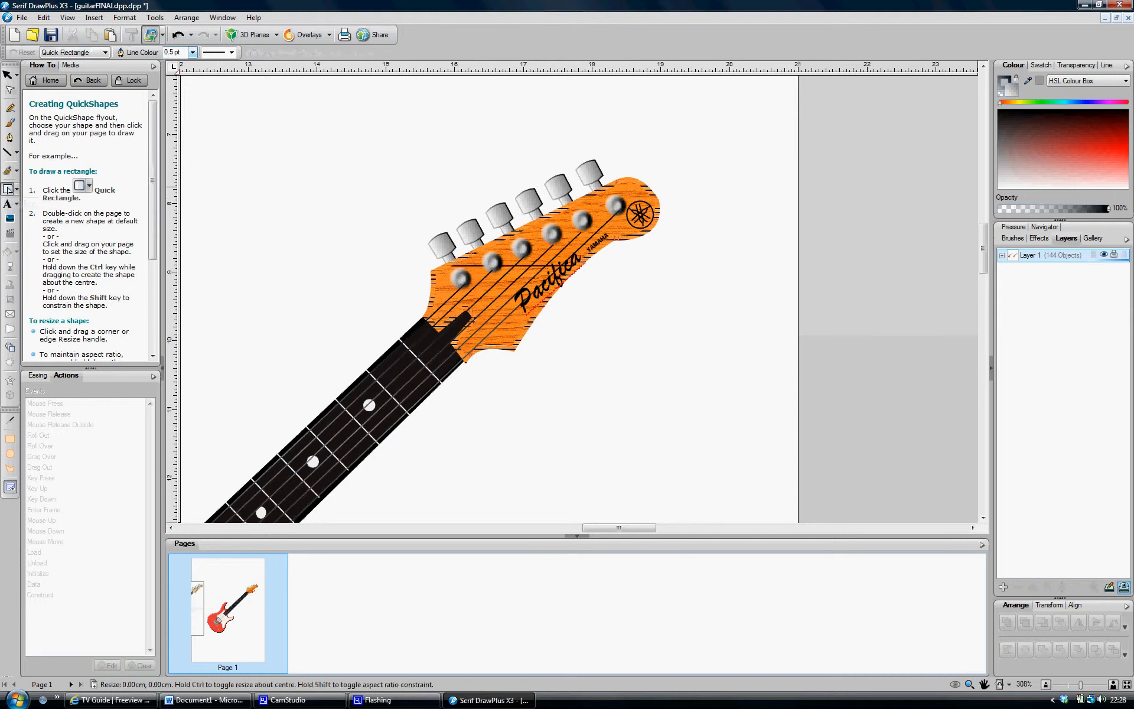
left_click_drag(330, 142, 357, 166)
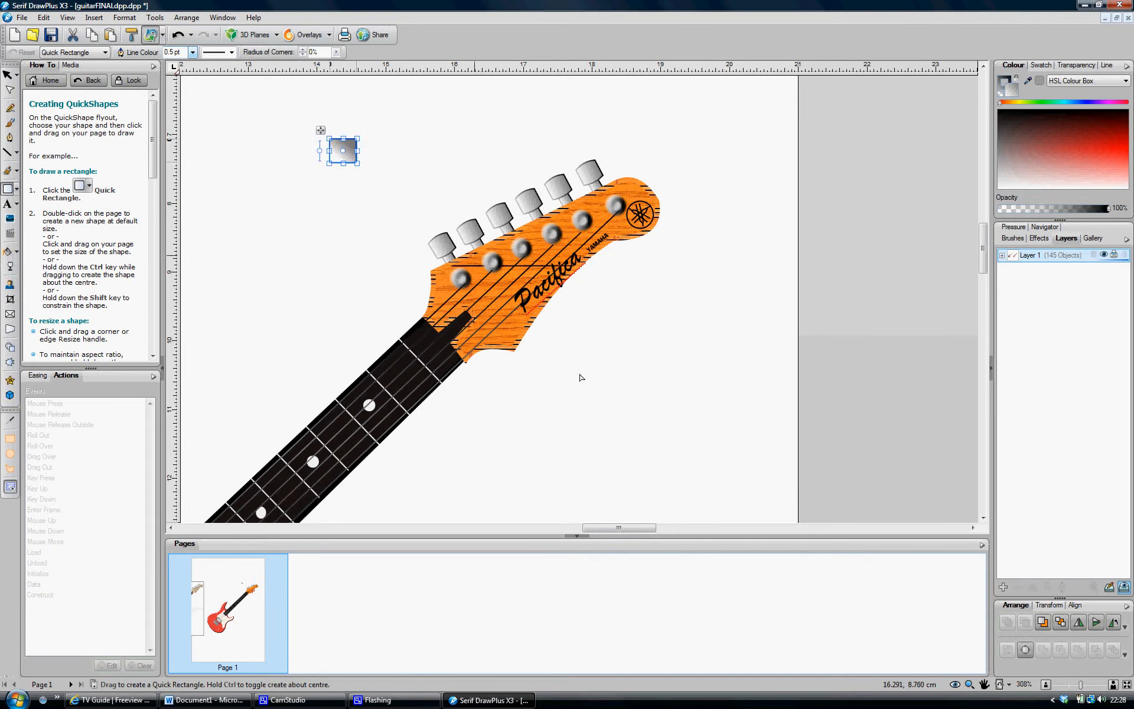
left_click(1025, 650)
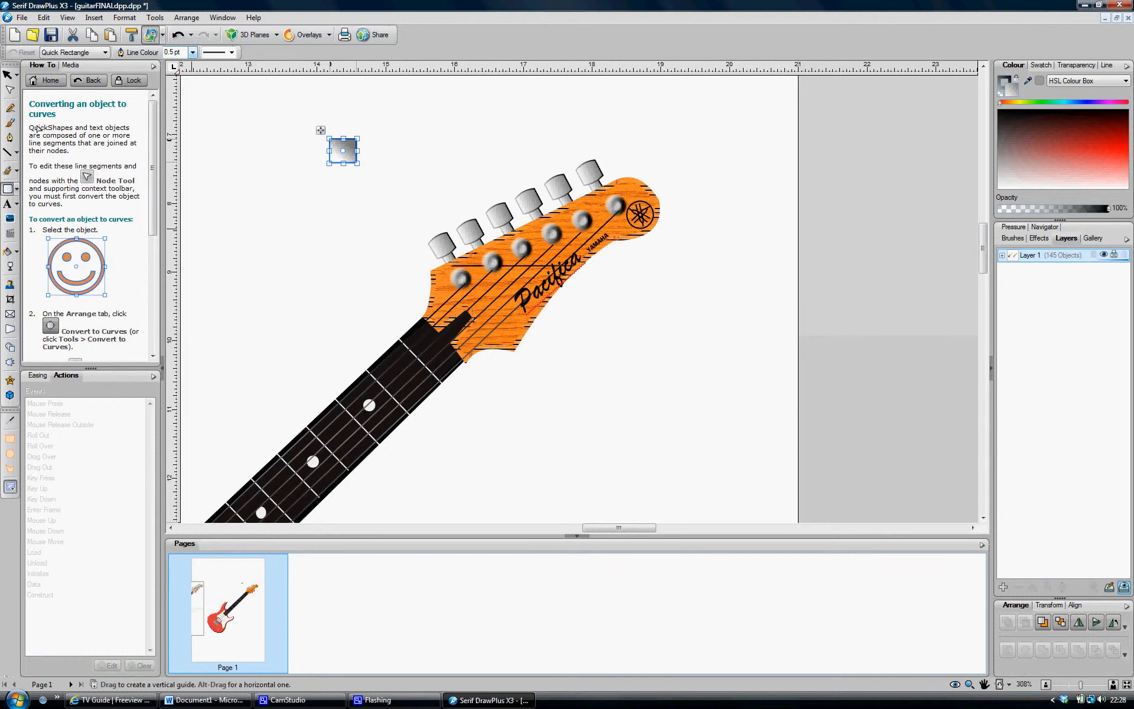
- Bow the small rectangle's top and bottom edges outward, and flatten and tilt it to resemble a tuning peg head
left_click(11, 91)
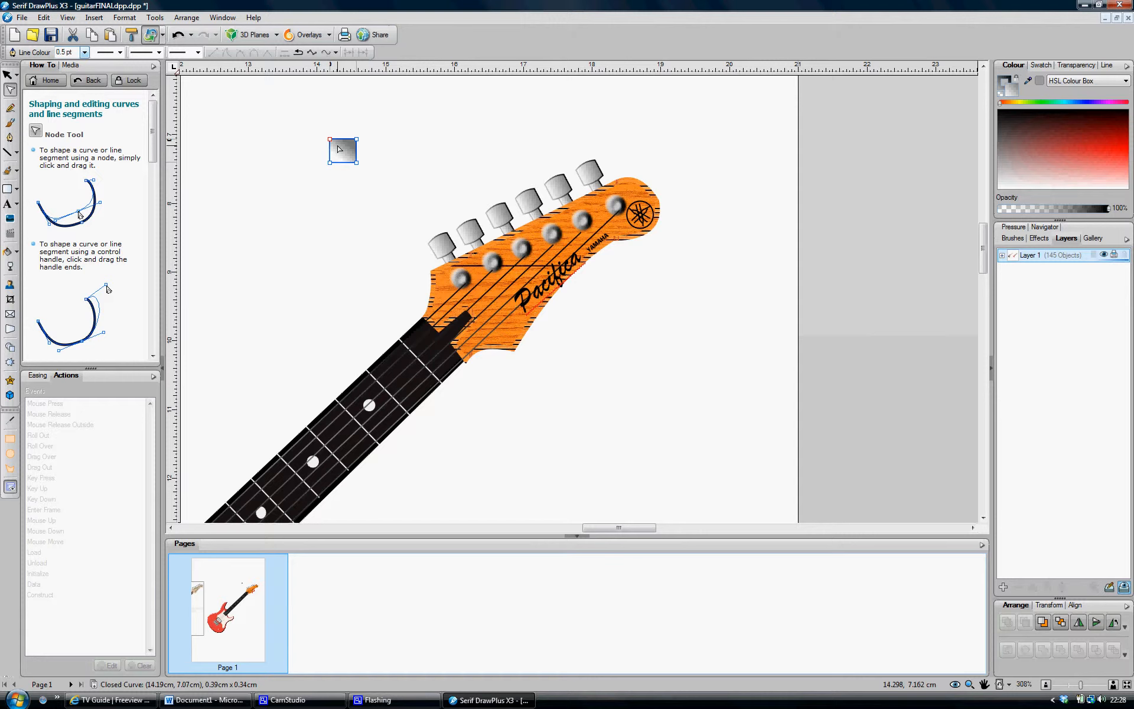
left_click_drag(346, 140, 343, 171)
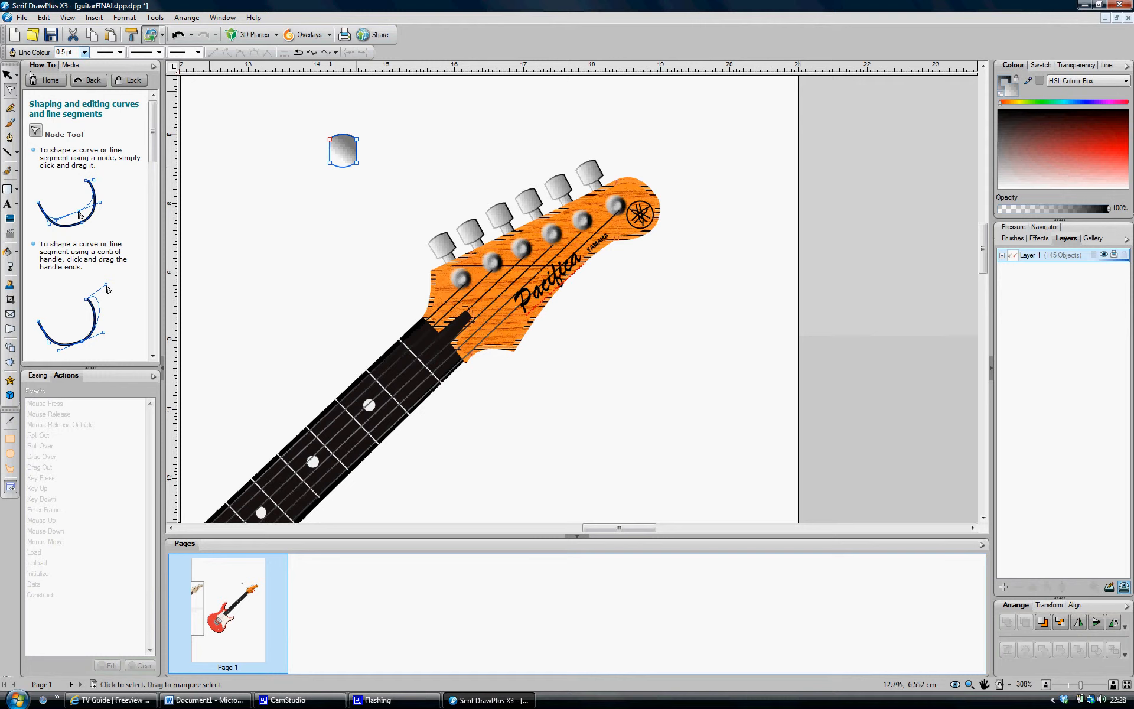
left_click(8, 75)
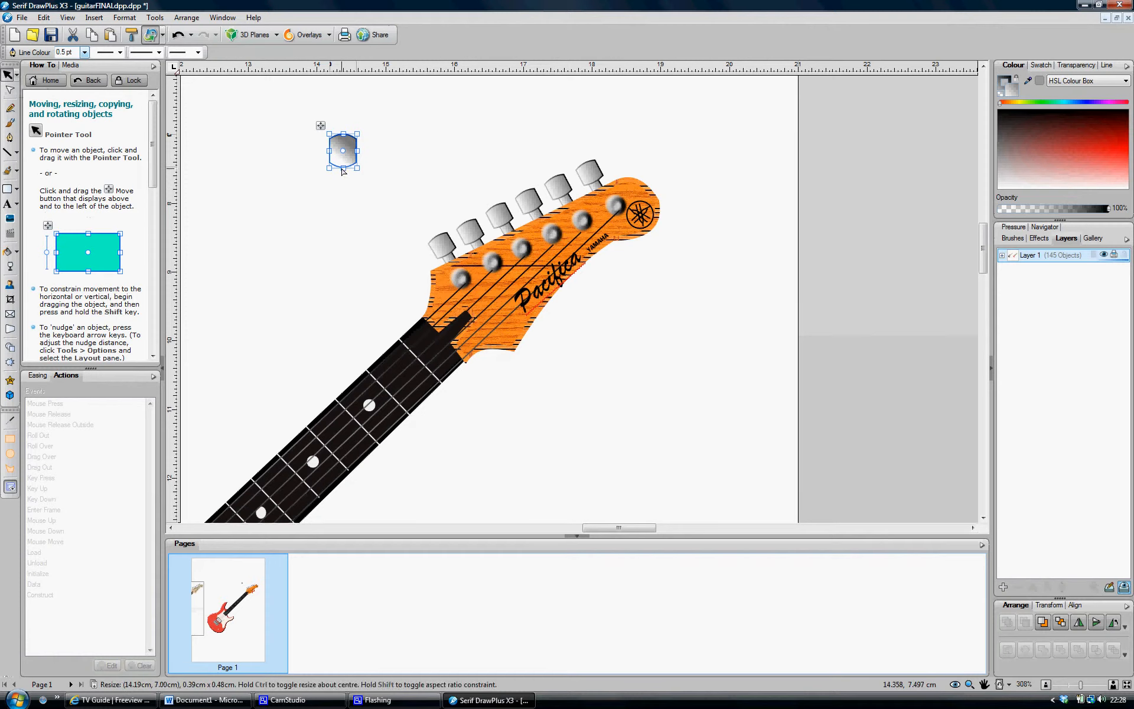
left_click_drag(343, 171, 367, 154)
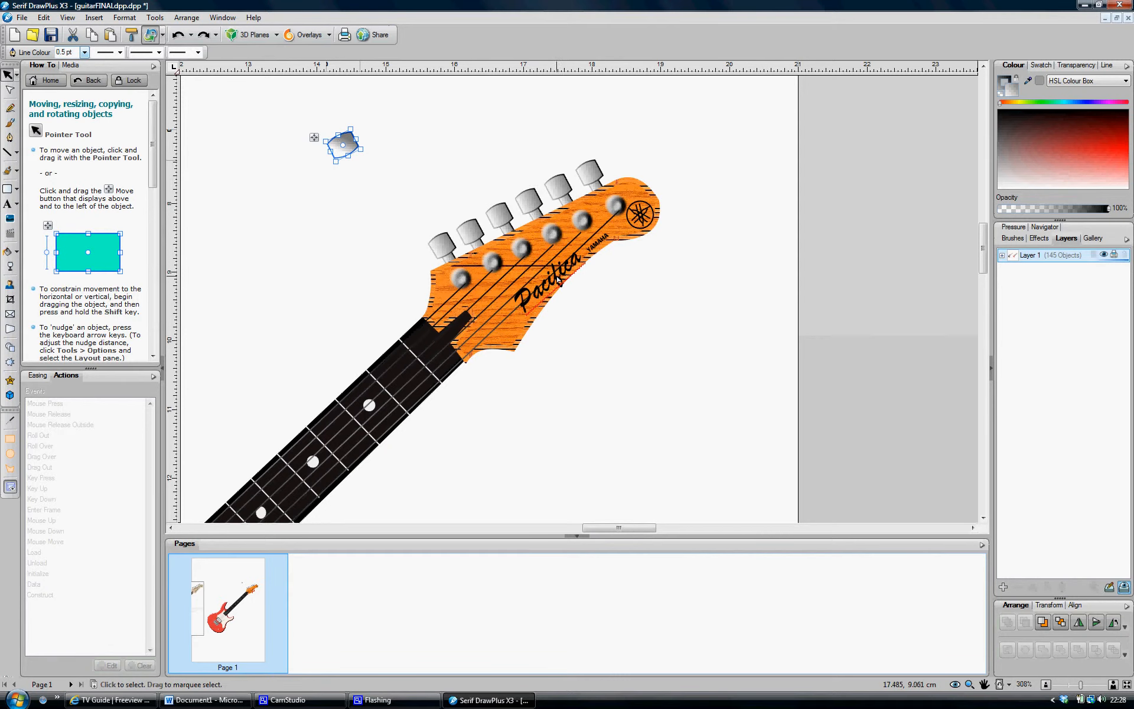
- Compare the Pacifica and YAMAHA lettering on the drawn headstock with the lettering in the reference photo
left_click(558, 281)
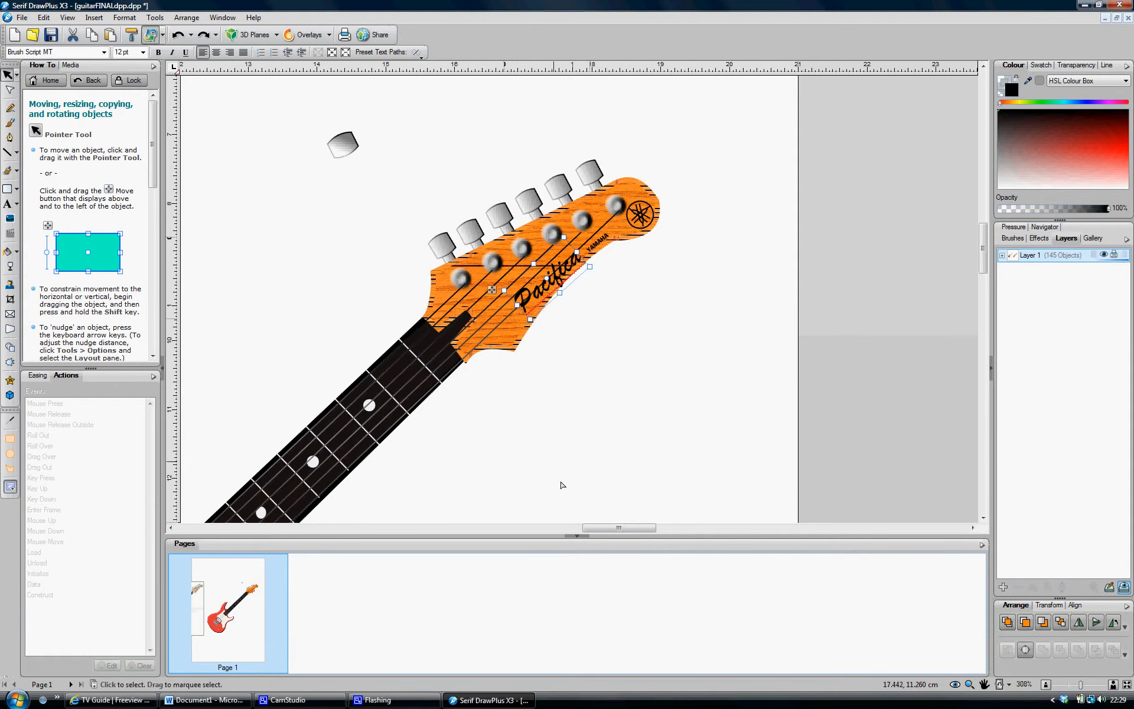
left_click_drag(615, 530, 490, 522)
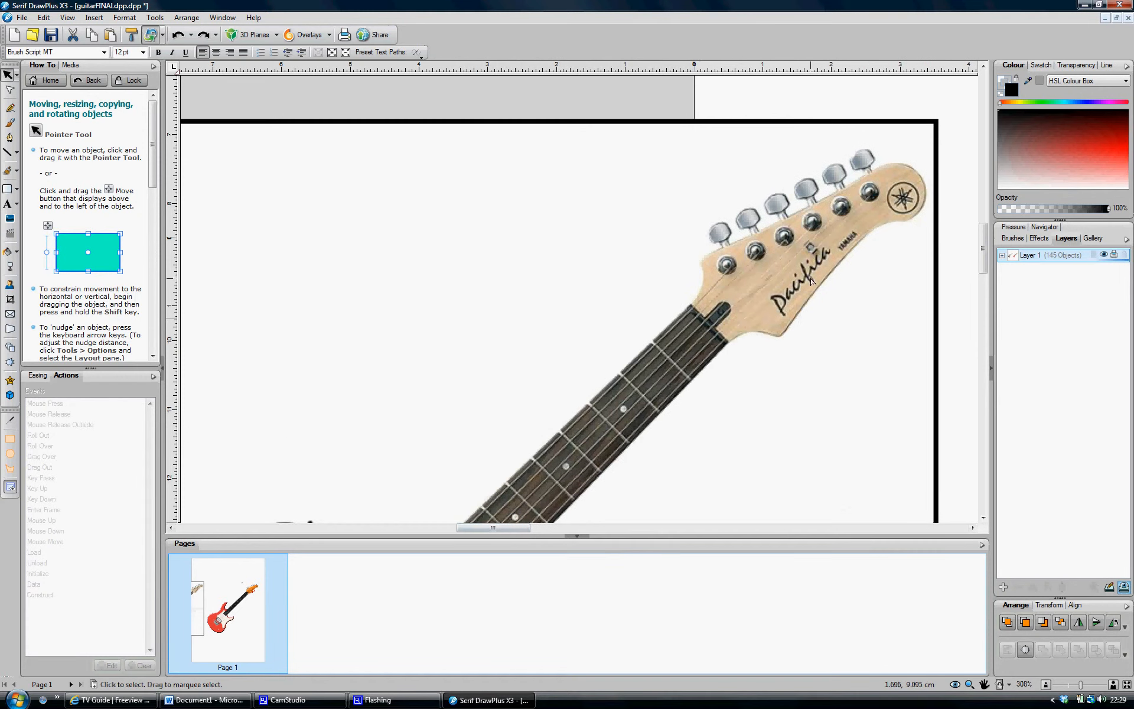
left_click_drag(498, 529, 618, 533)
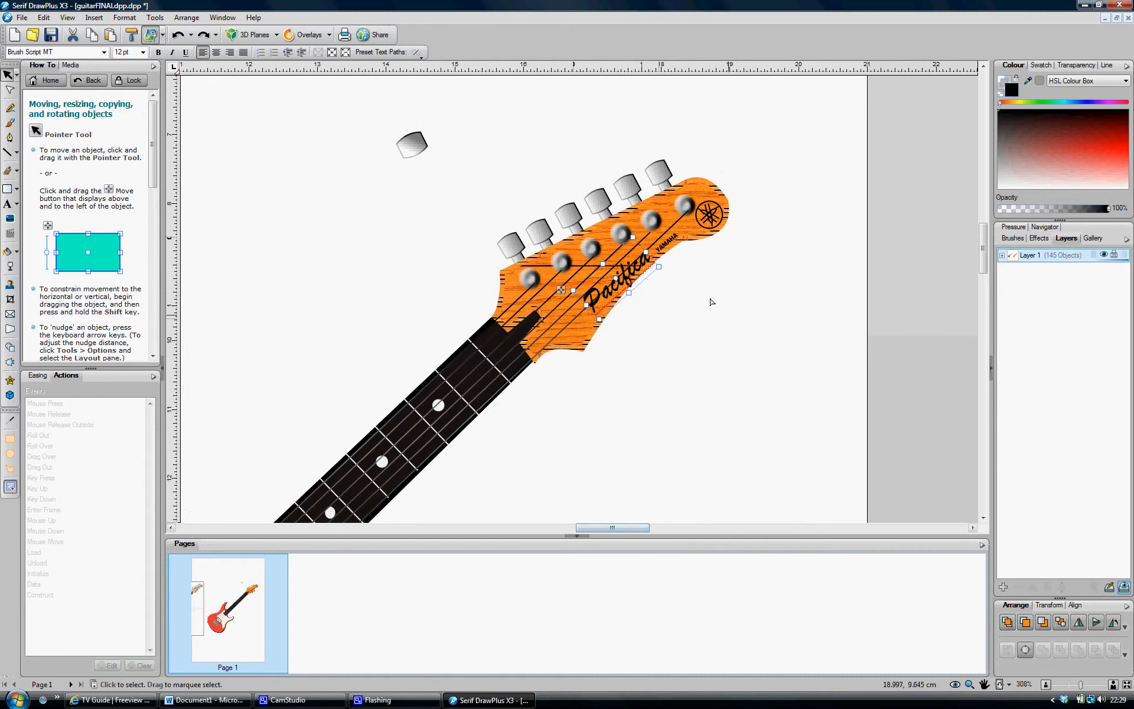
left_click(668, 243)
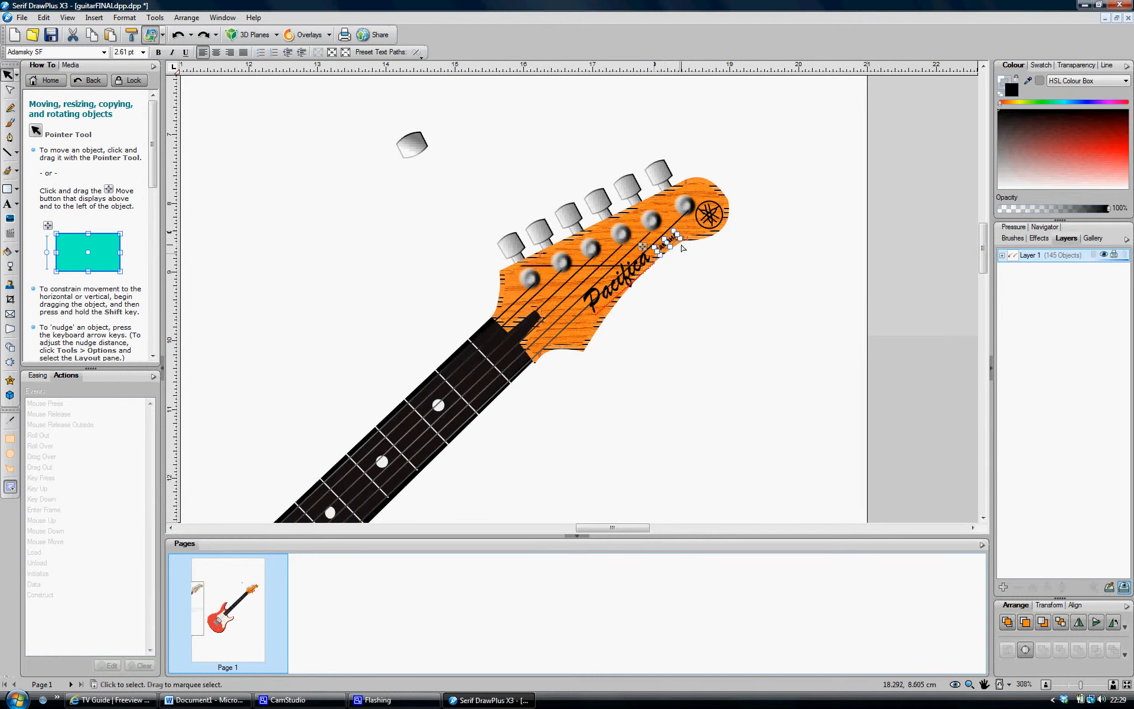
left_click(673, 261)
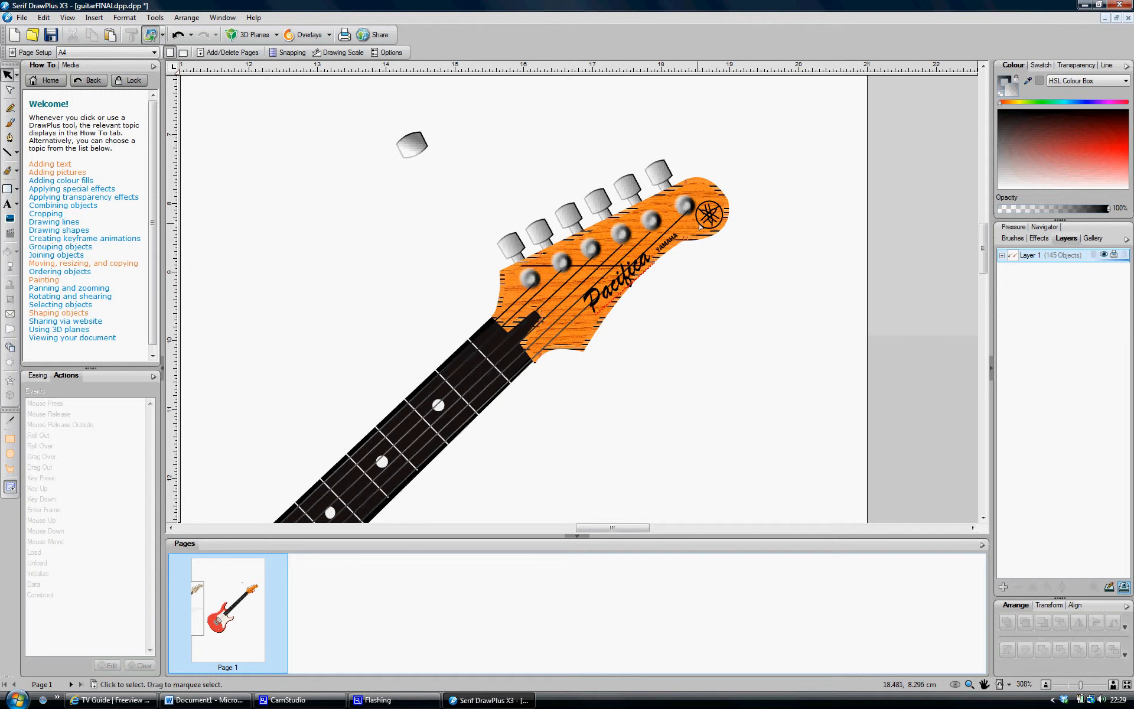
- Ungroup the round logo at the tip of the drawn headstock and check its inner emblem as a separate group
left_click(716, 205)
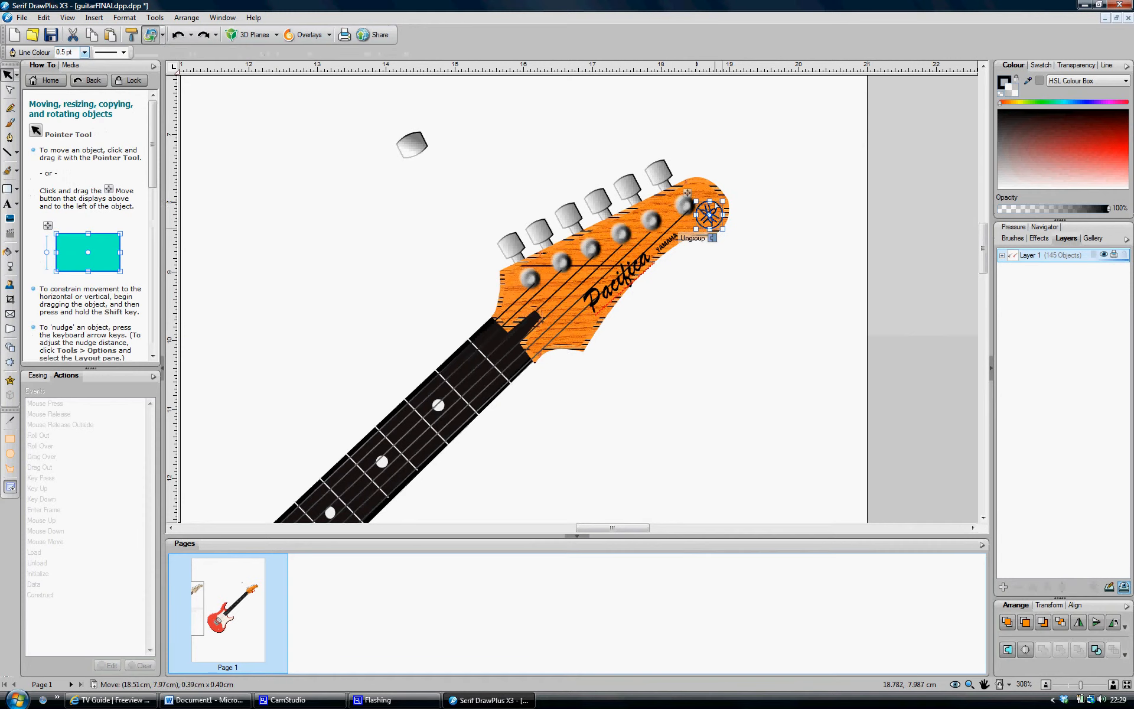
left_click(708, 263)
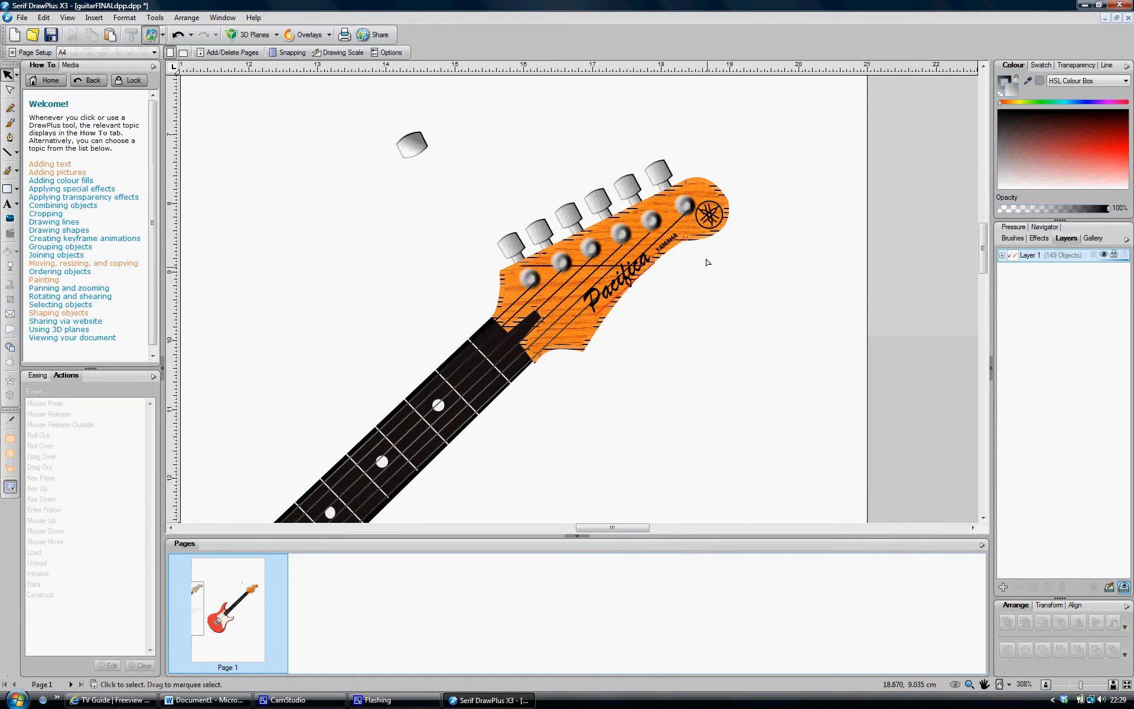
left_click(704, 218)
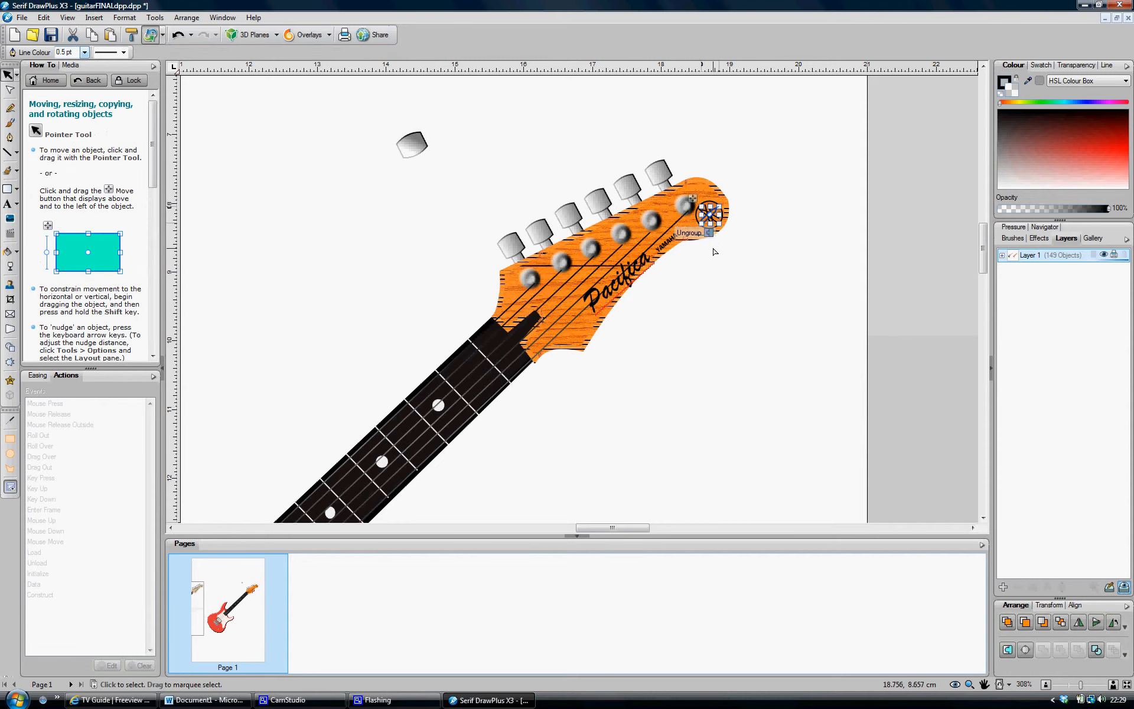
left_click(715, 252)
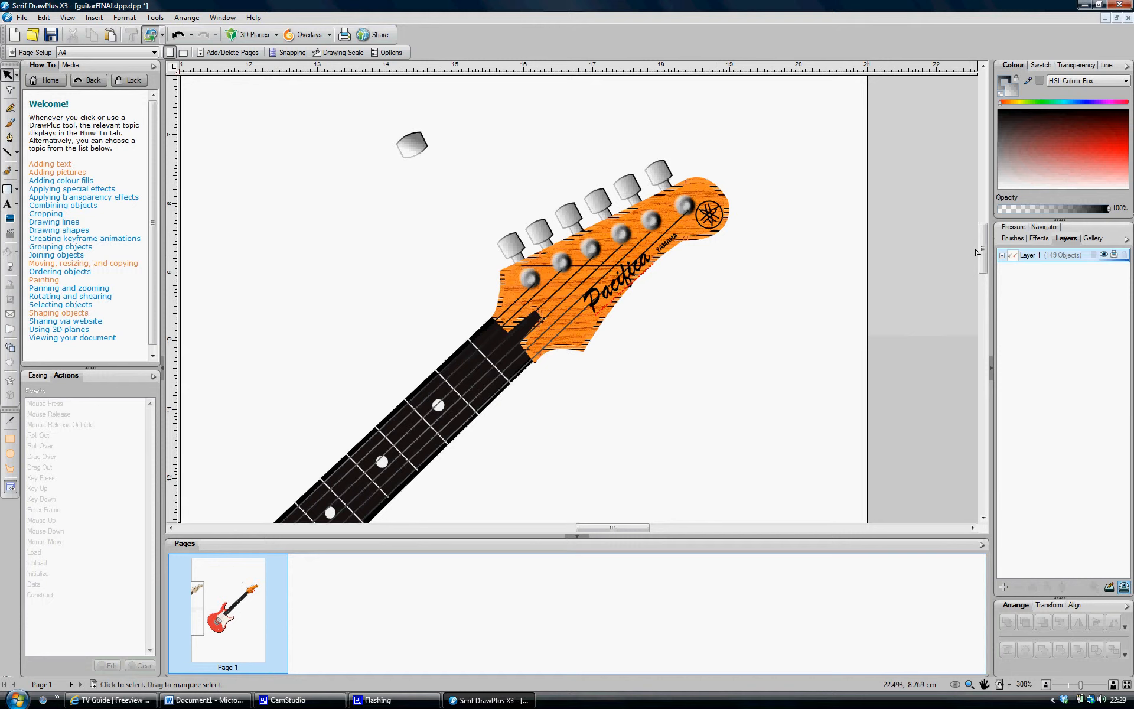
- Examine the drawn guitar's neck, body and pickups, and the grouped saddle piece on the bridge
left_click_drag(982, 253, 983, 276)
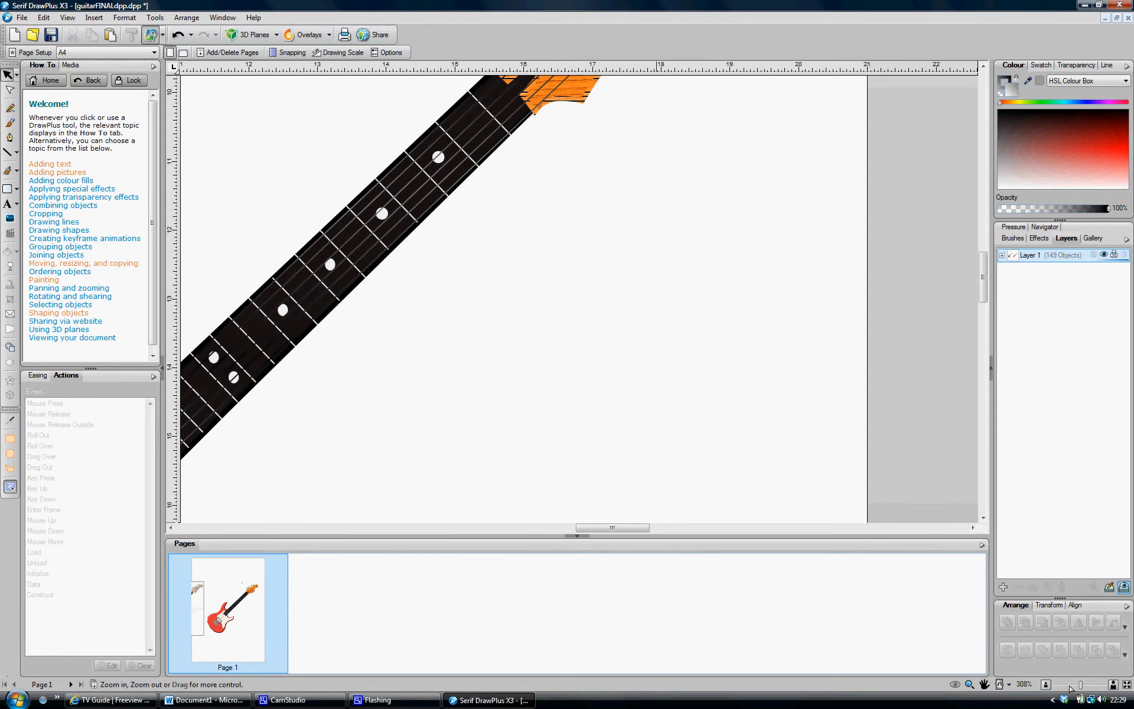
left_click(1024, 684)
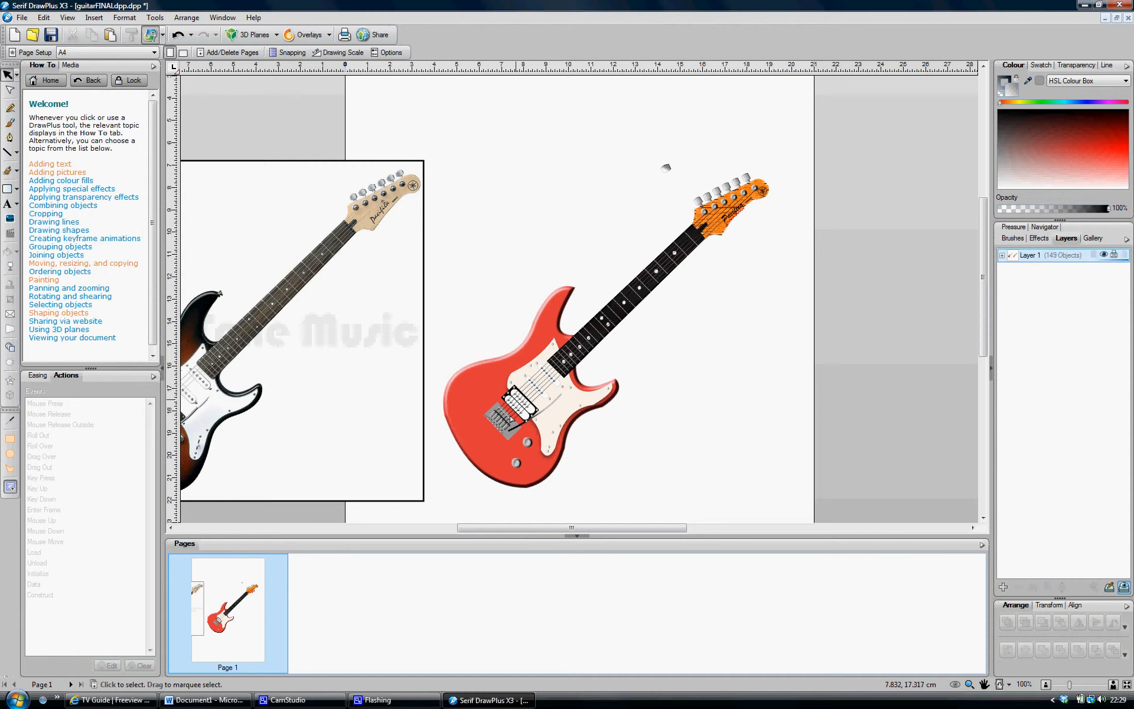
left_click(1084, 687)
left_click_drag(590, 527, 574, 527)
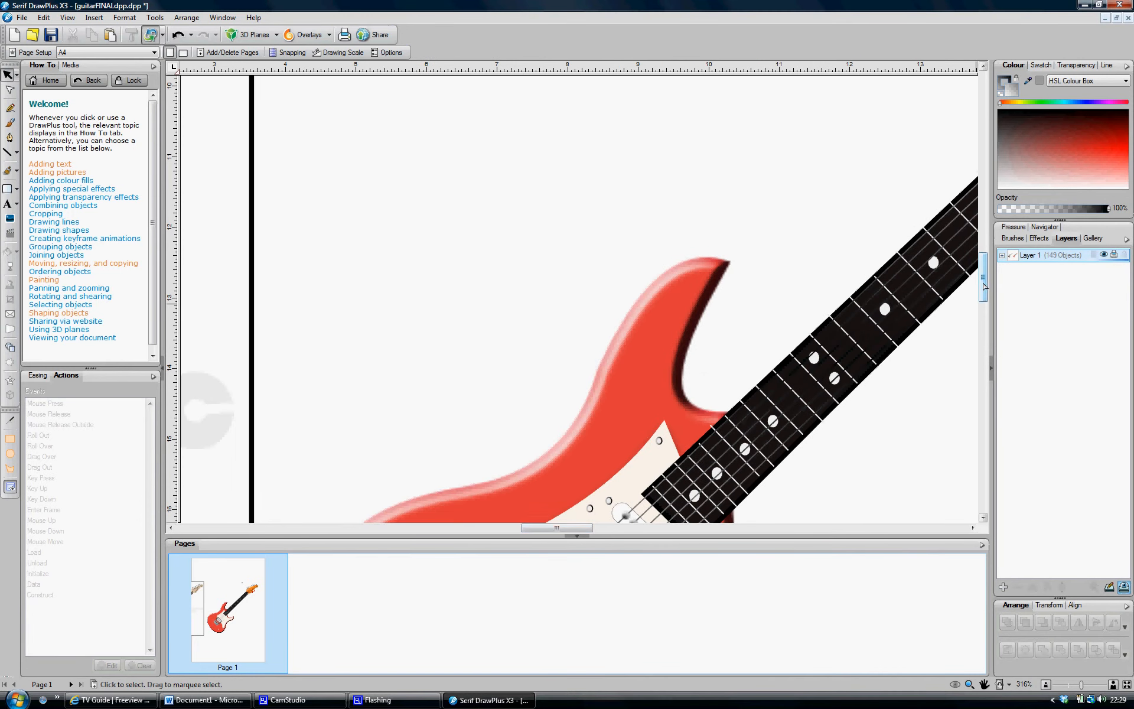
left_click_drag(983, 287, 984, 306)
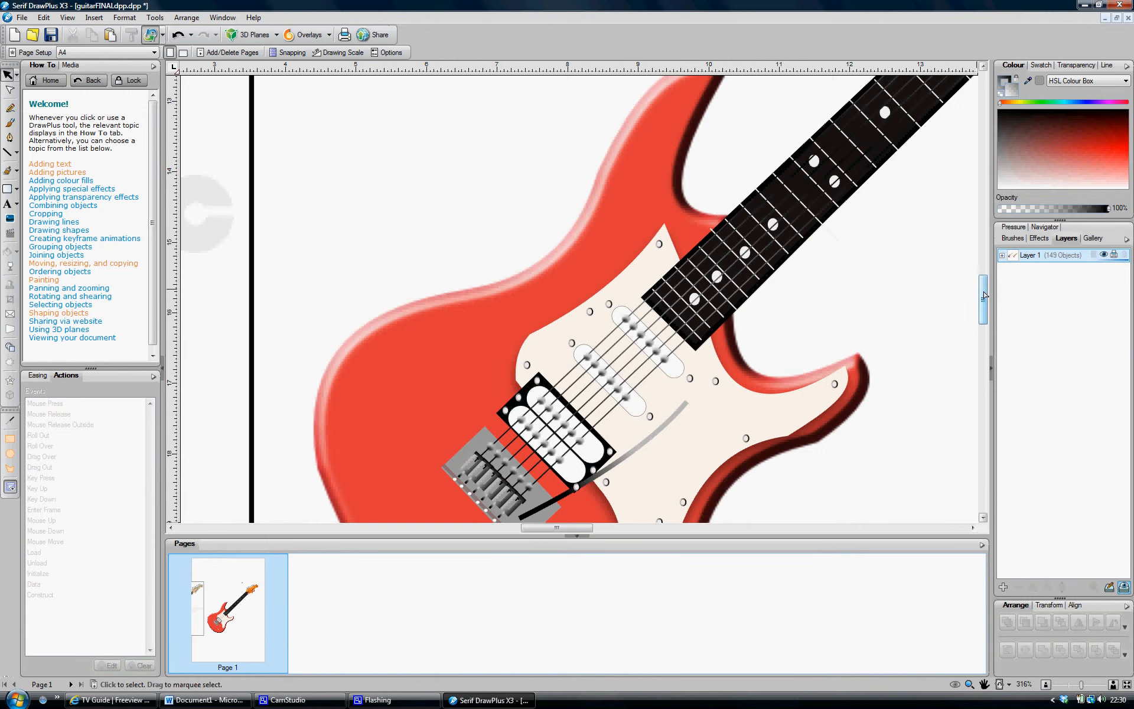
scroll(984, 296, "down", 5)
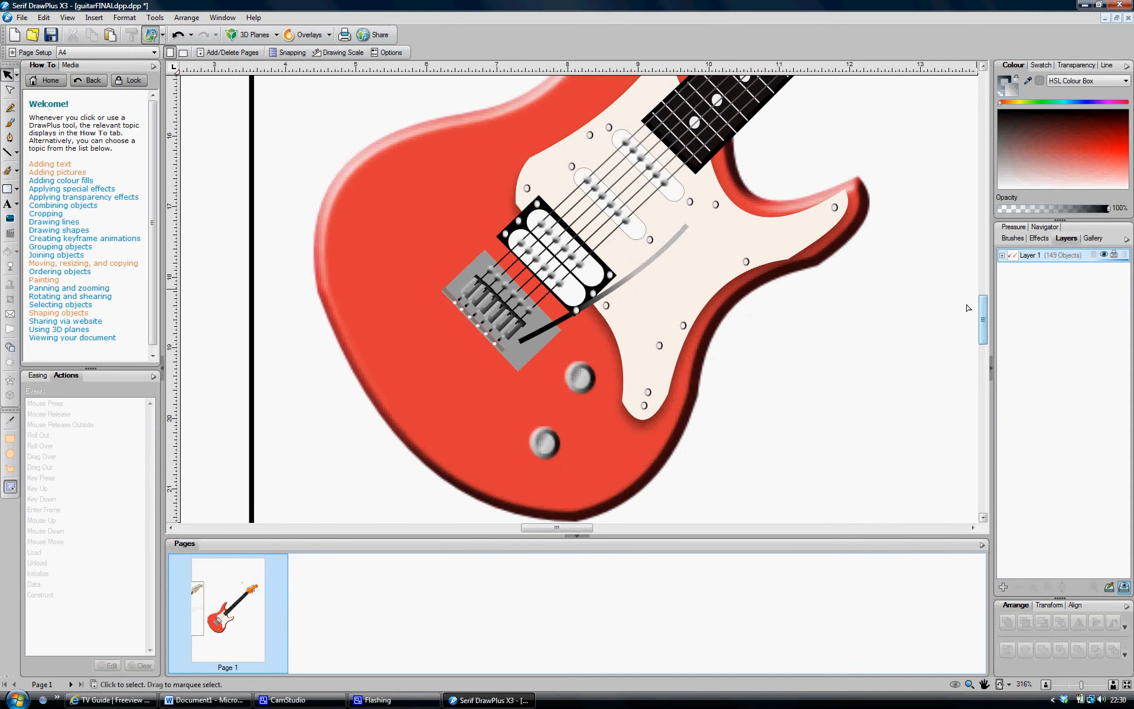
left_click(466, 289)
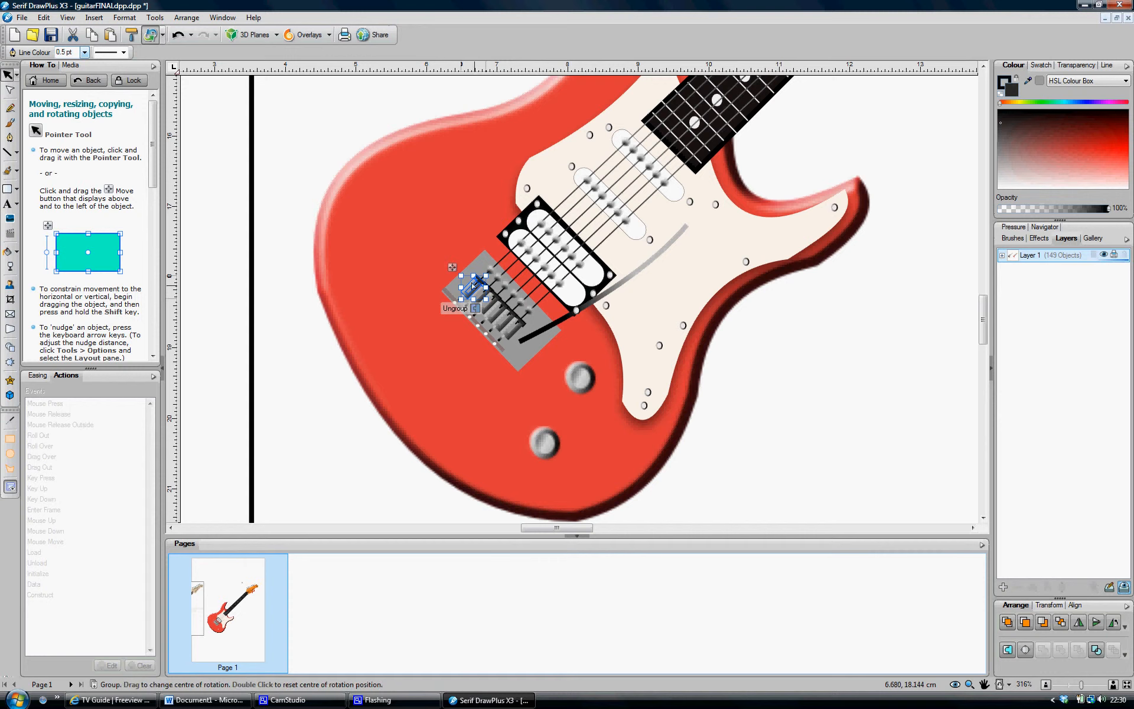
left_click(306, 297)
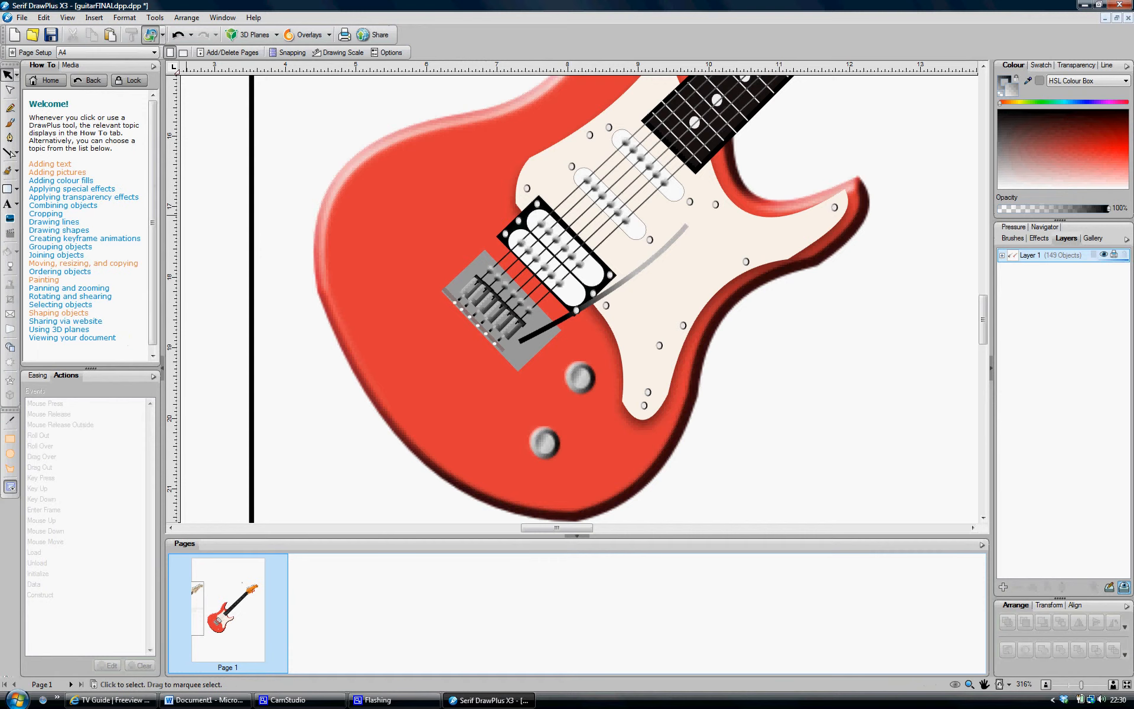
- Draw a rectangle about 0.70 × 0.45 cm in the empty area beside the red guitar body and convert it to curves
left_click(7, 189)
left_click_drag(273, 96, 324, 129)
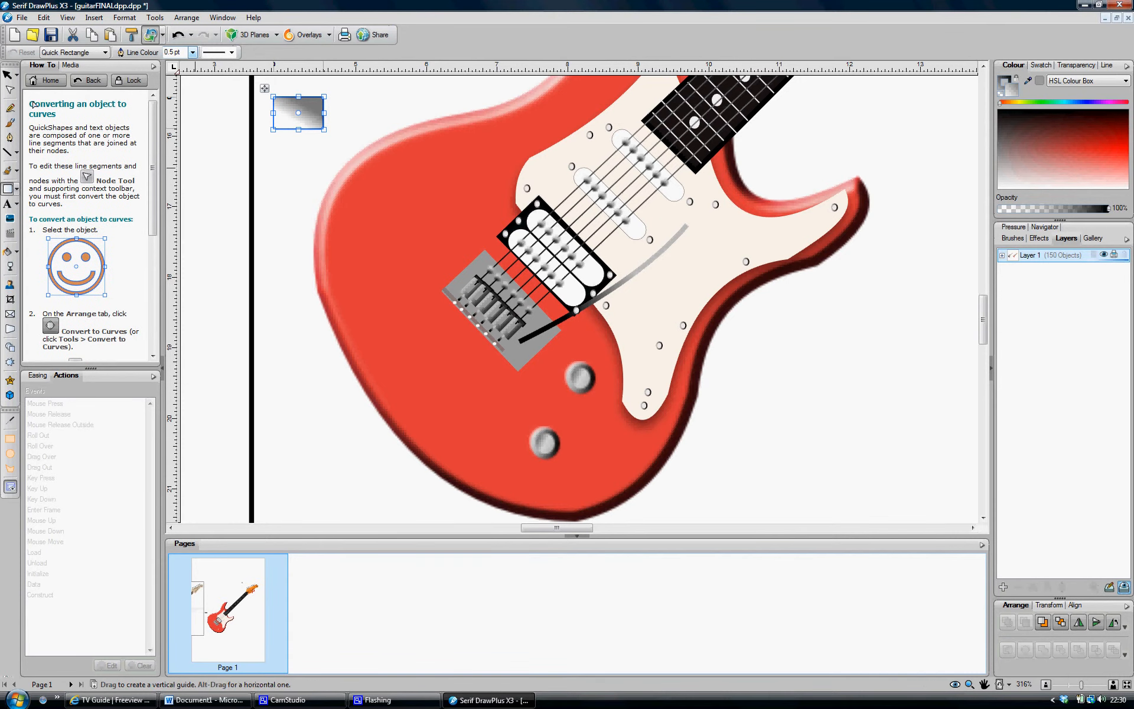
- Add nodes on the rectangle's right edge and move the inner ones left to cut a deep slot, forming a C-shaped piece
left_click(10, 90)
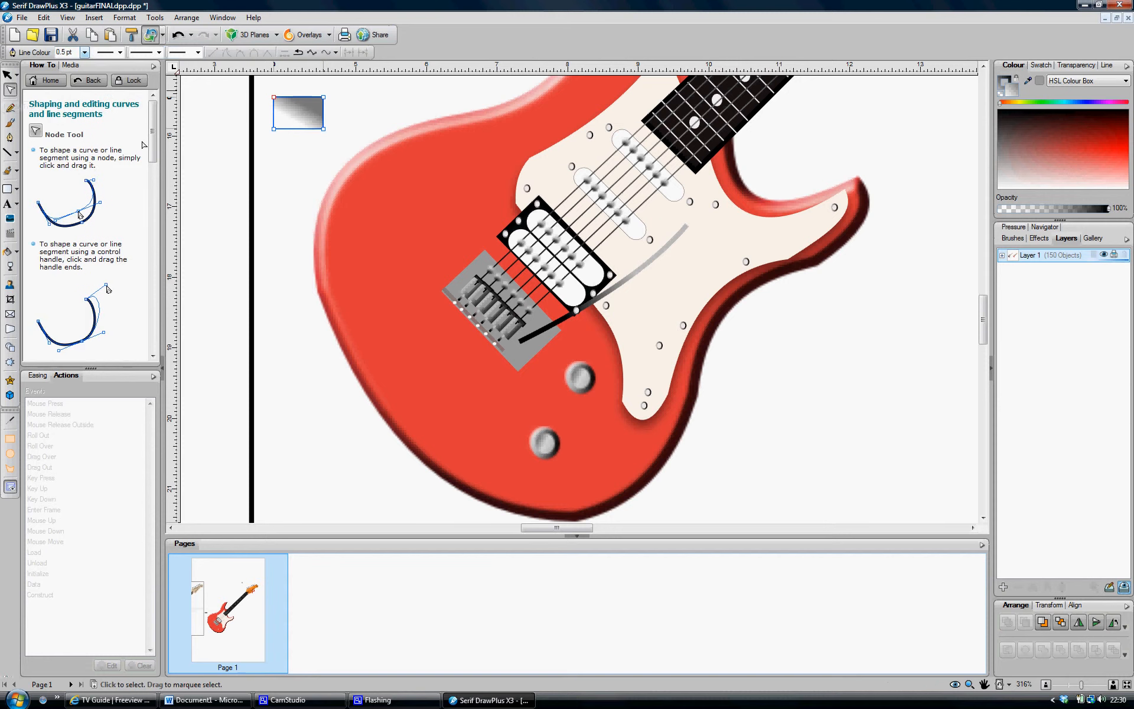
left_click(324, 109)
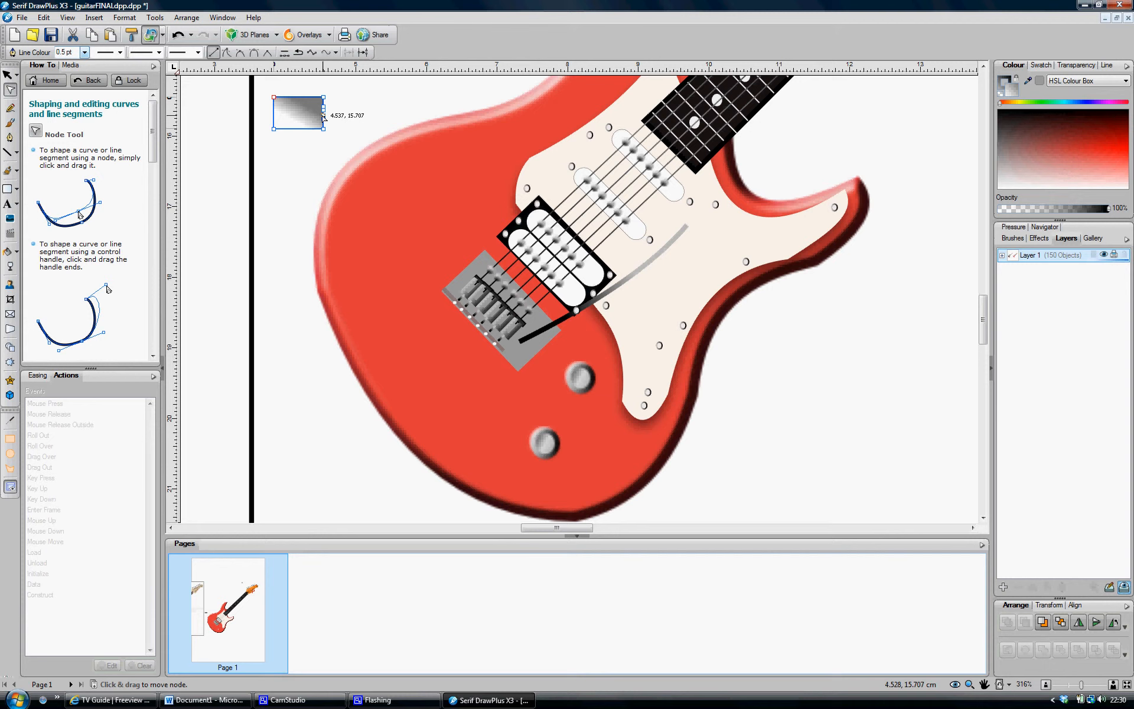
left_click_drag(324, 118, 287, 110)
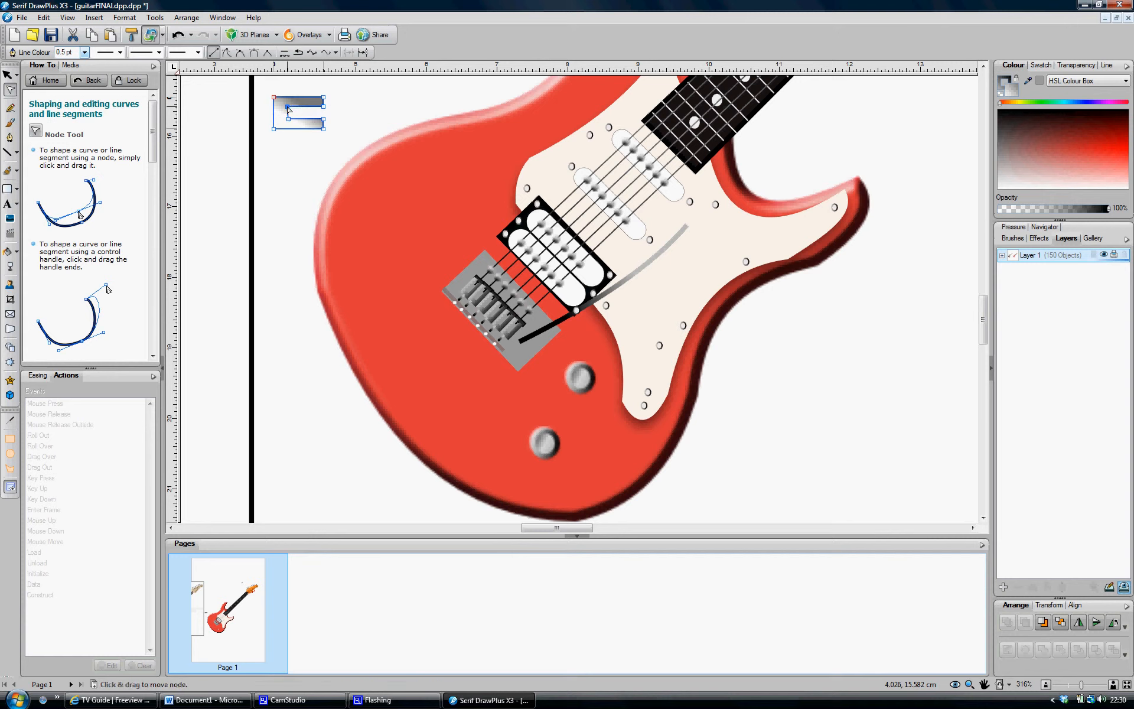
left_click(277, 194)
left_click(291, 121)
left_click_drag(288, 119, 288, 109)
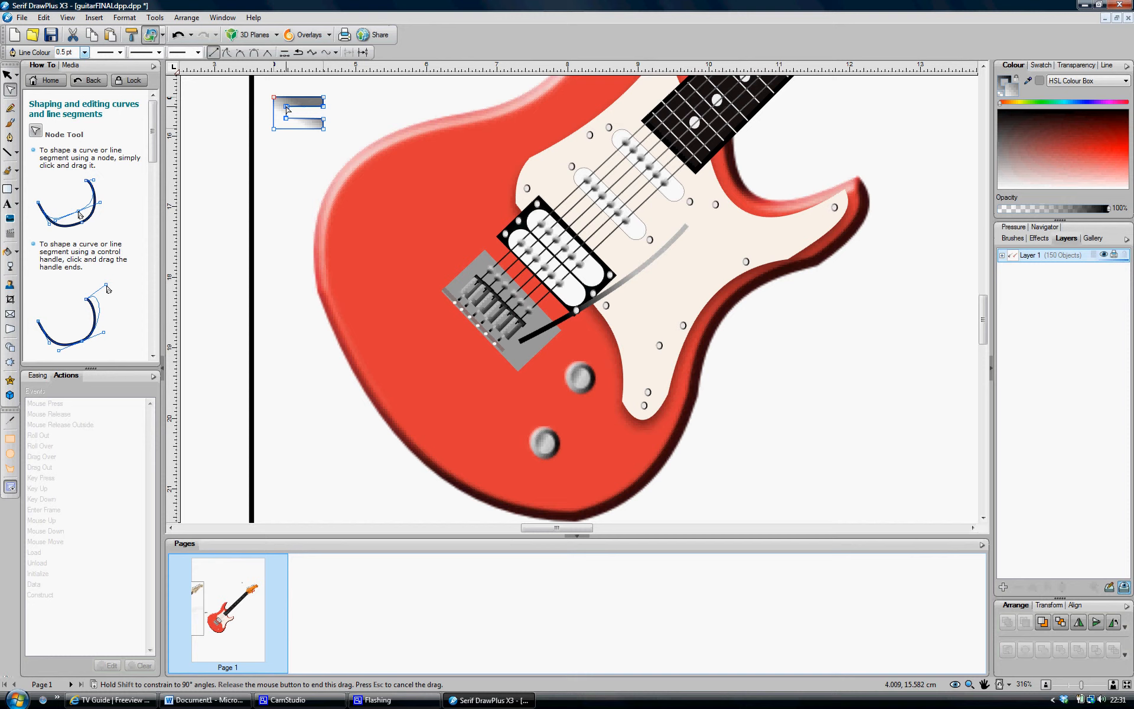
left_click_drag(288, 109, 288, 109)
left_click(284, 186)
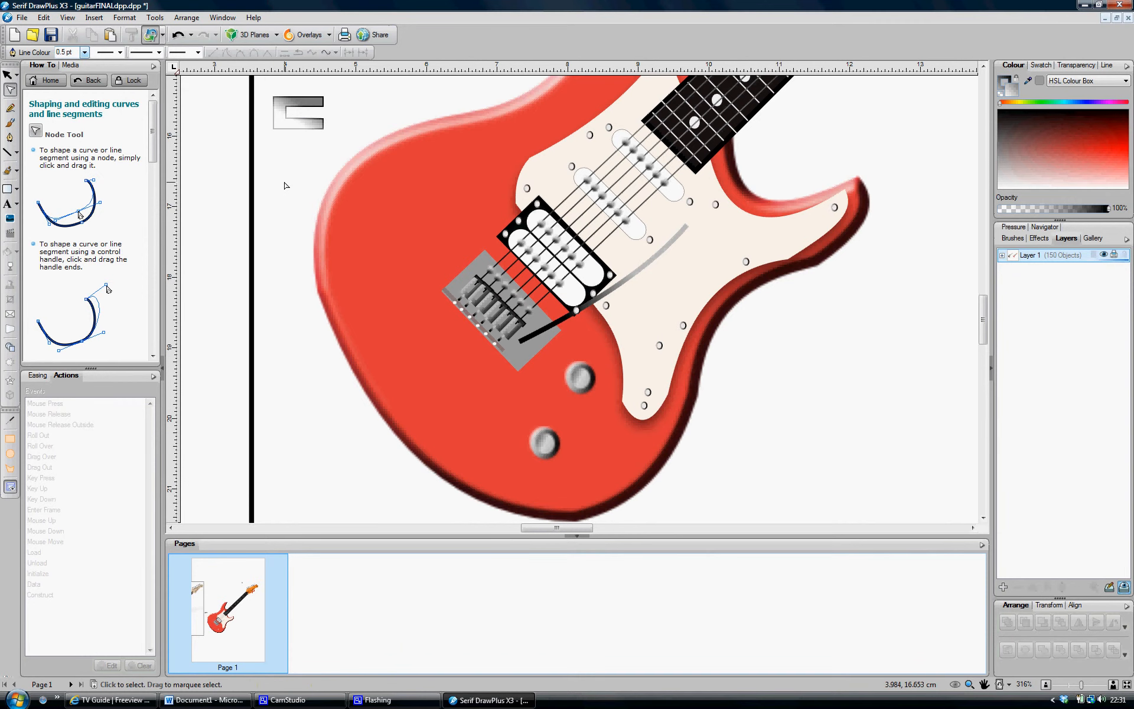
left_click(286, 128)
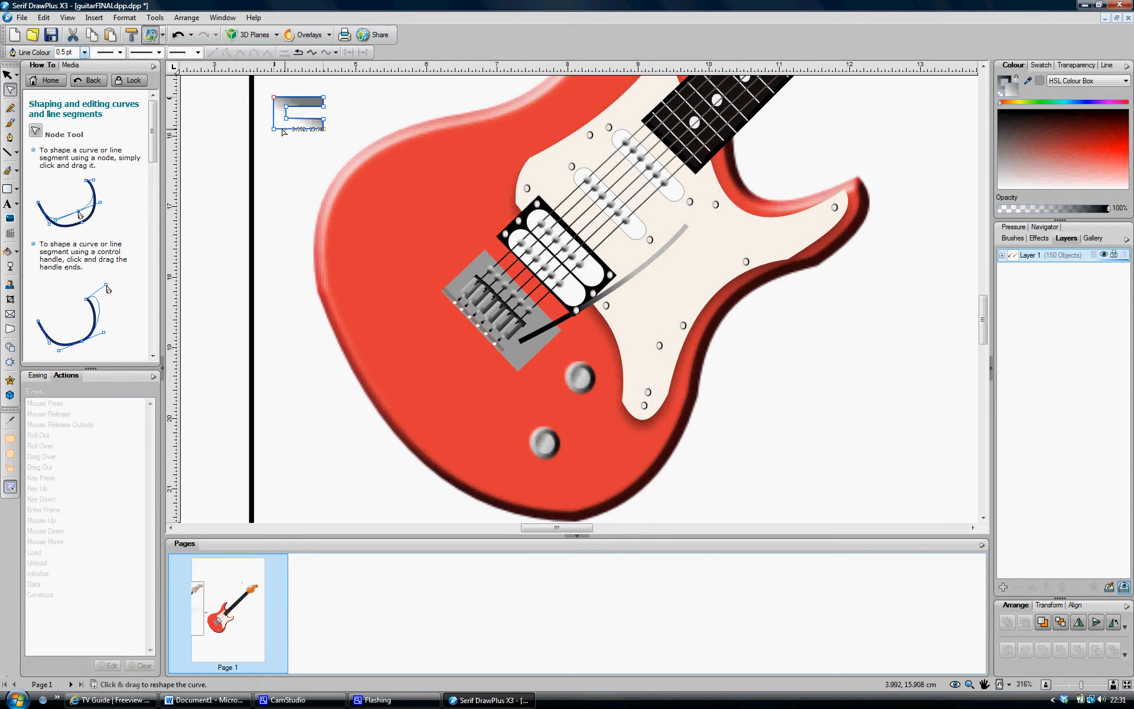
- Rotate the slotted piece by about 29° and scale it down to bridge saddle size
left_click(8, 74)
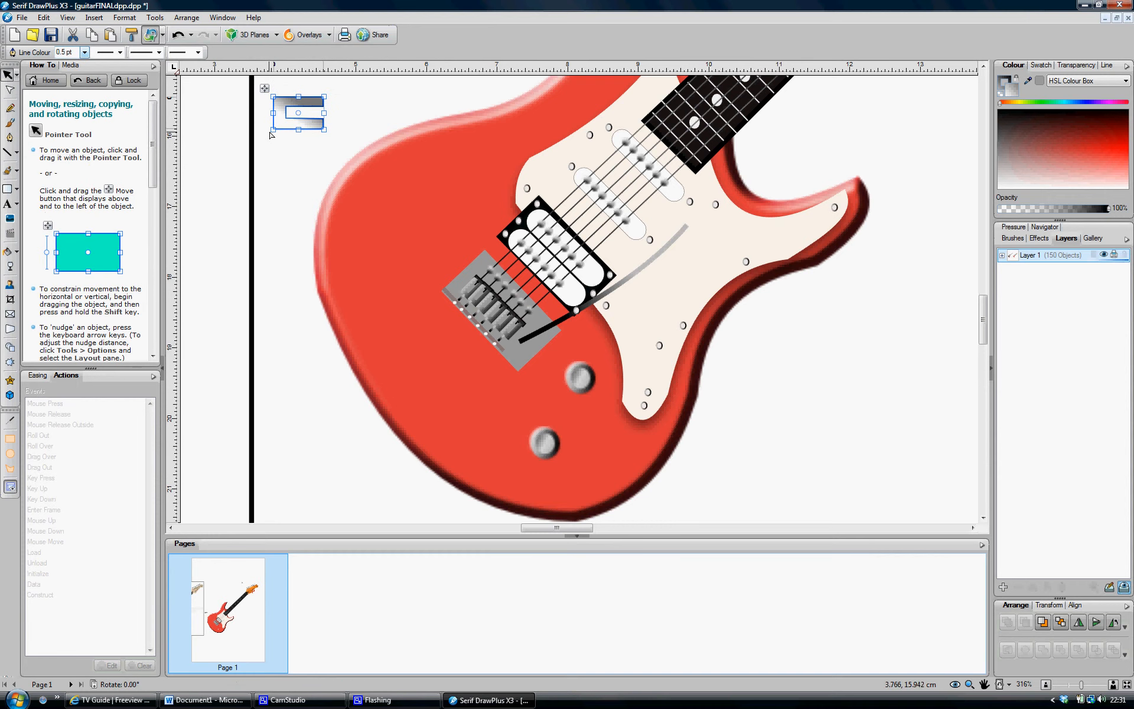
left_click_drag(271, 132, 286, 142)
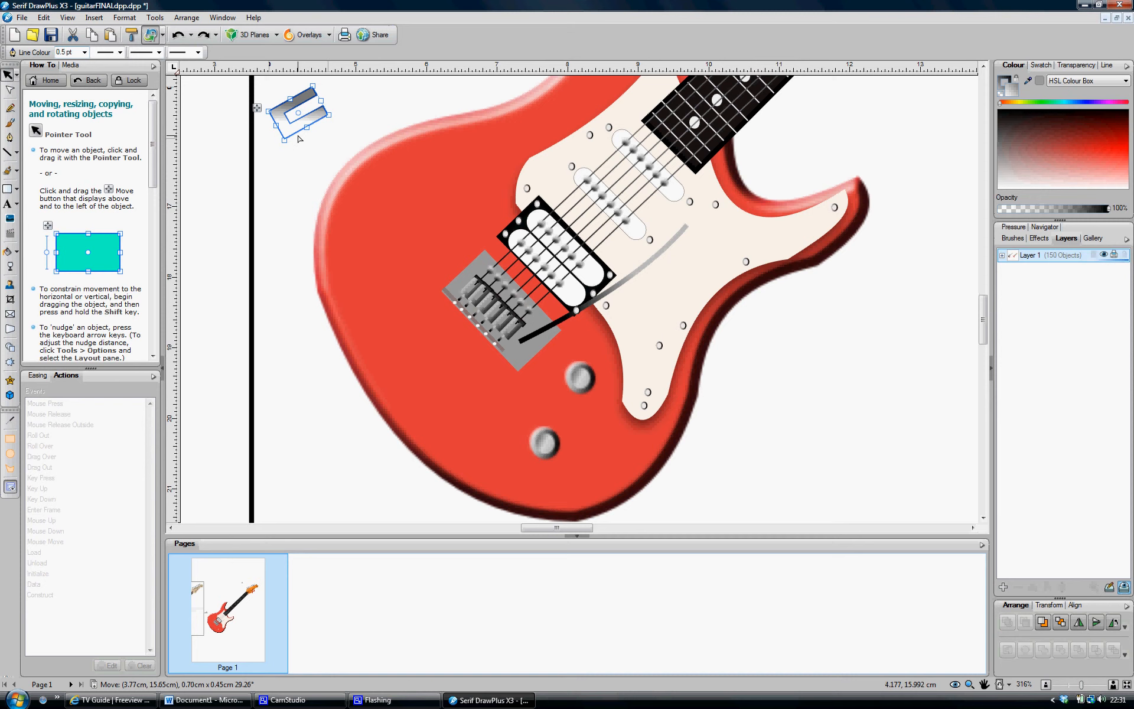
left_click_drag(285, 141, 286, 143)
left_click_drag(285, 133, 296, 117)
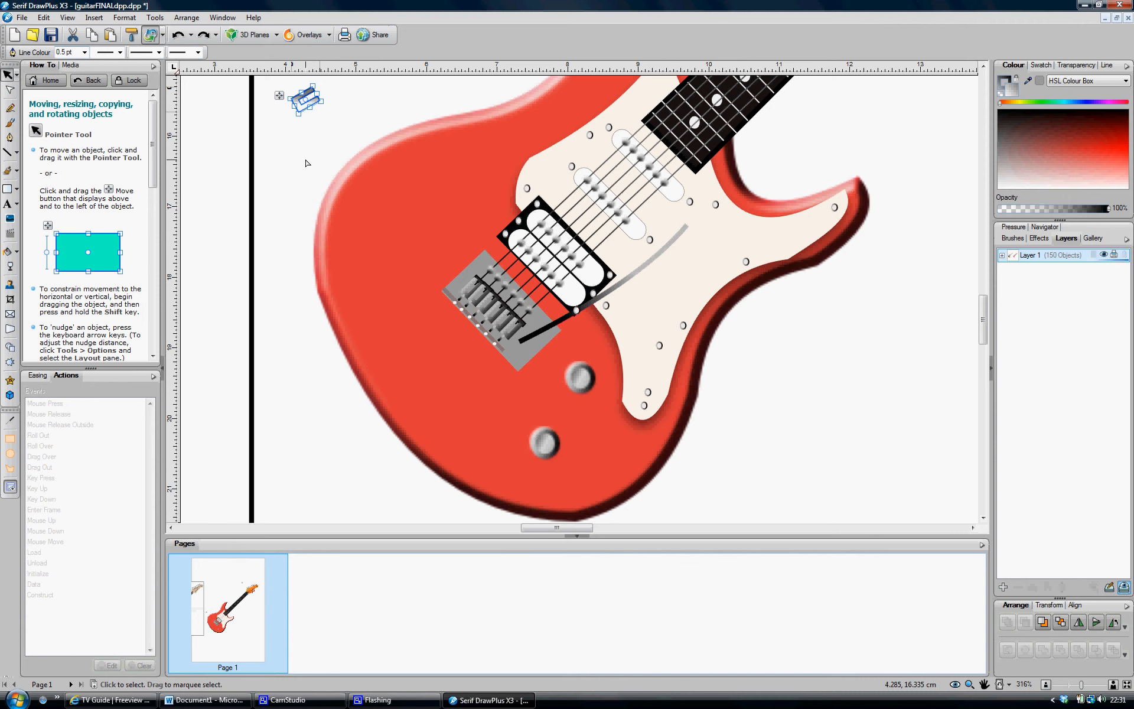
left_click(1070, 680)
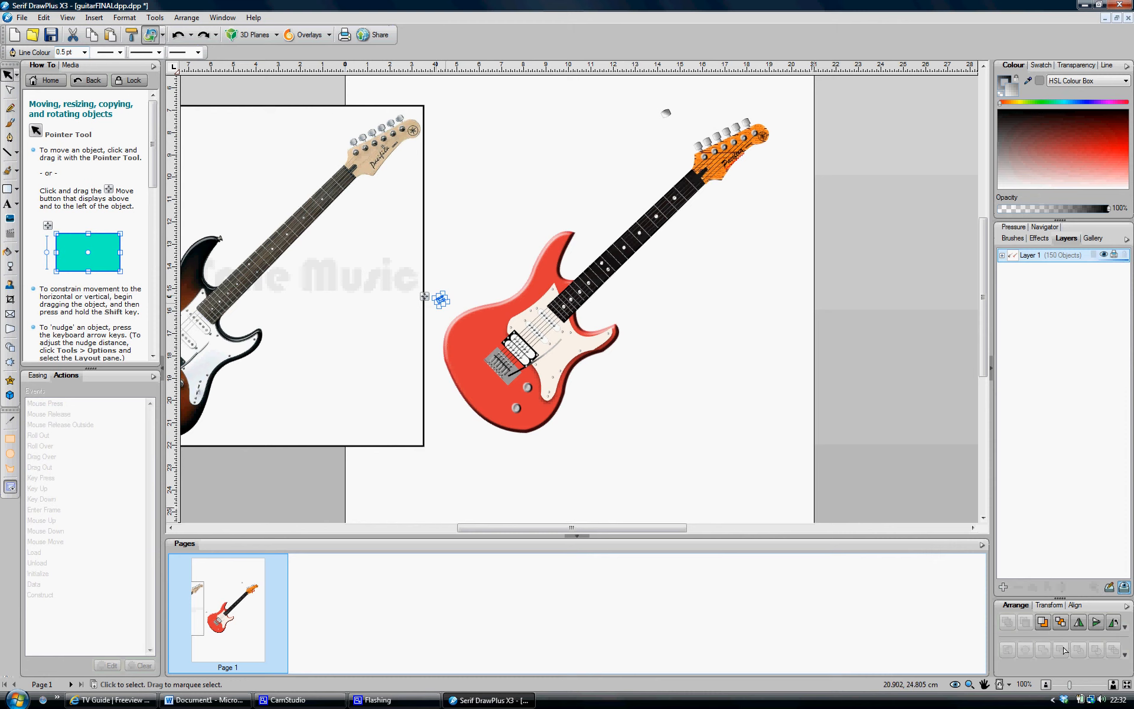
left_click_drag(1071, 685, 1078, 685)
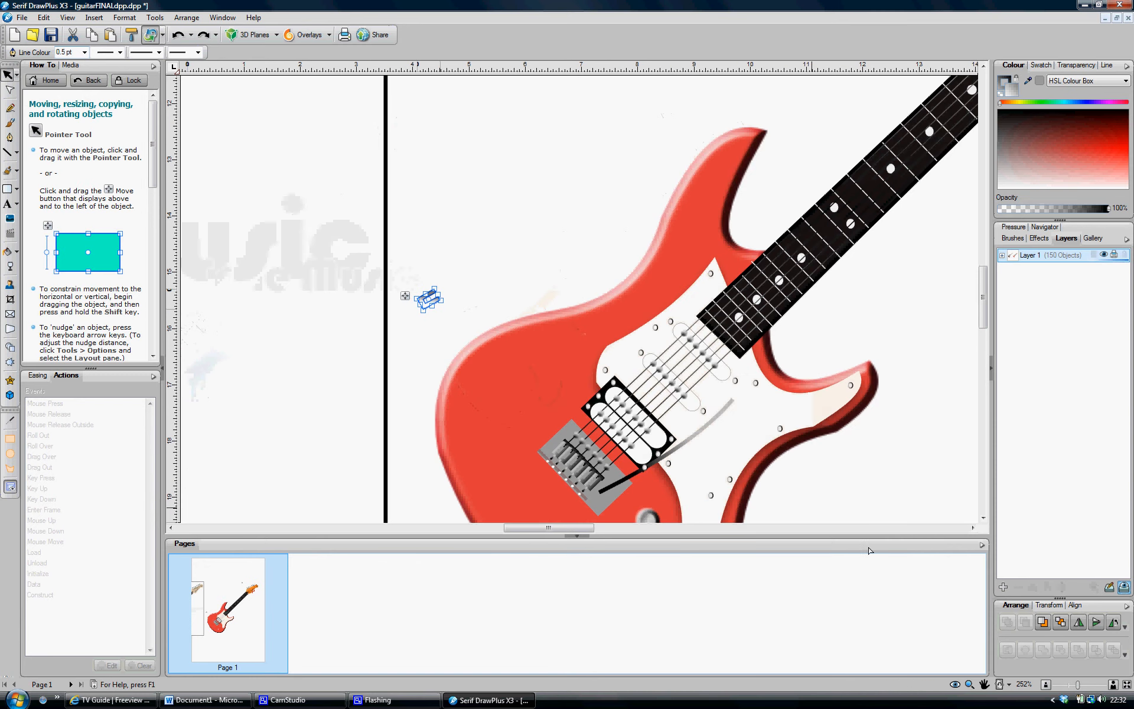
left_click(288, 699)
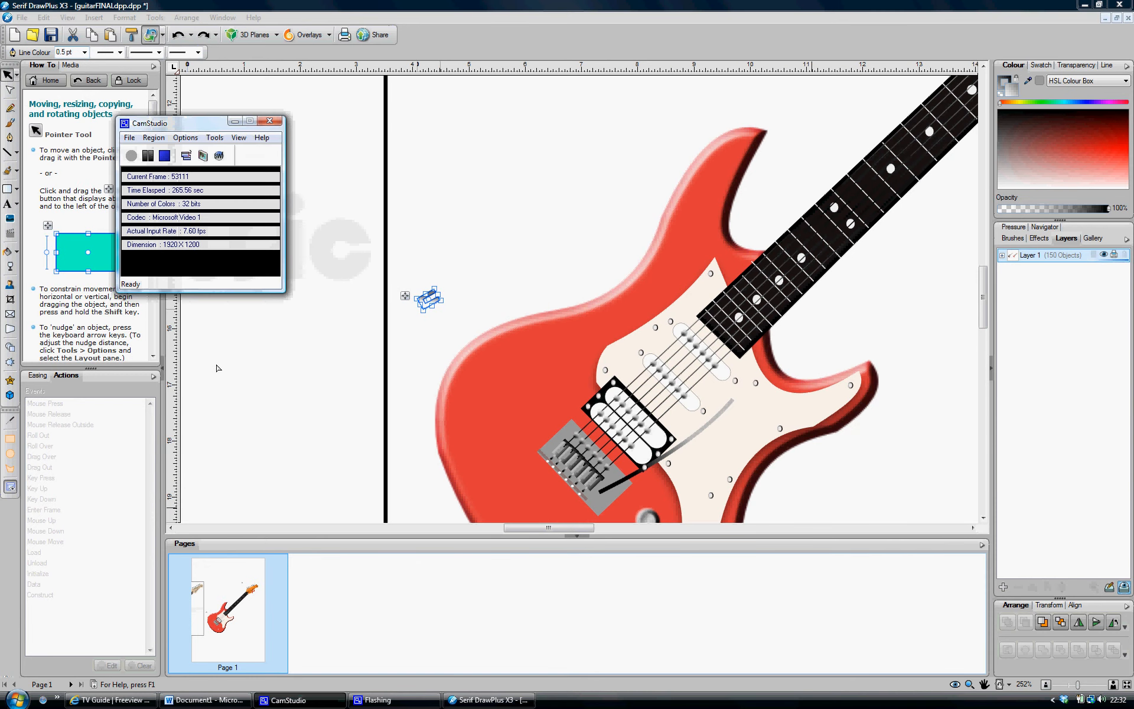